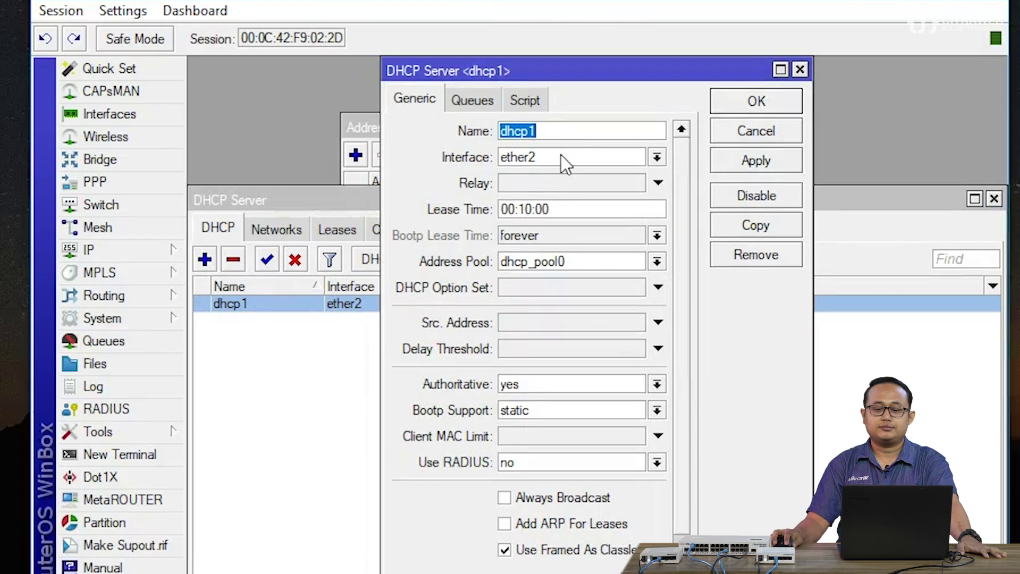
Close the dhcp1 properties without changes, along with the DHCP Server and Address List windows of the DHCP-Legal router
left_click(756, 132)
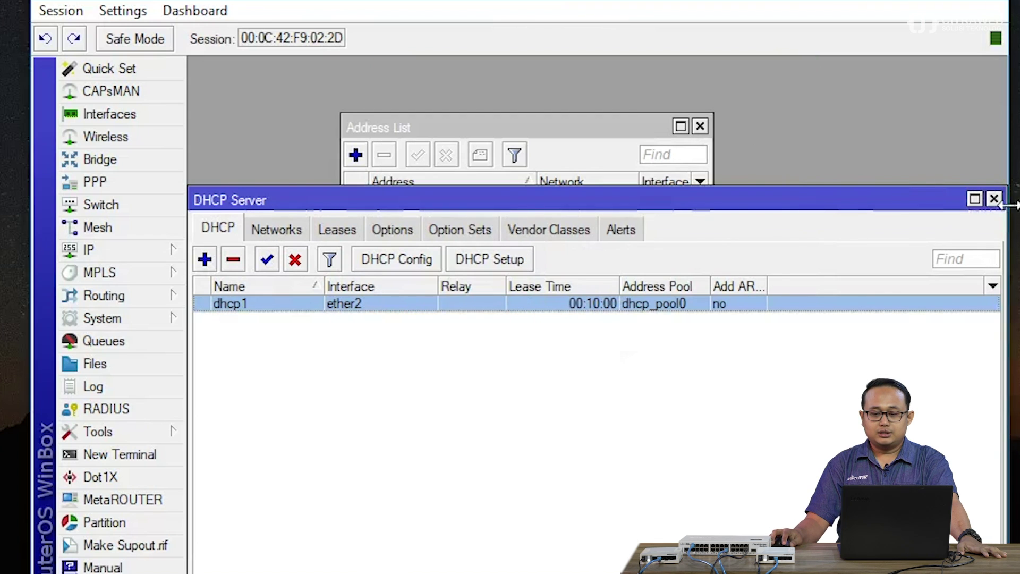
left_click(994, 199)
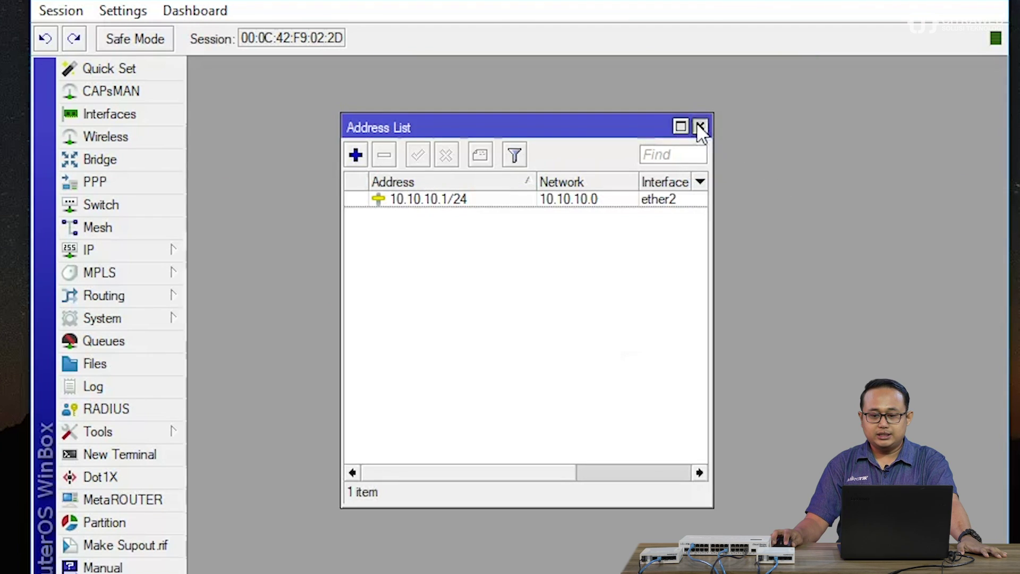
left_click(701, 128)
Start a new WinBox session and connect to the DHCP-Rogue neighbor by its MAC address as admin
left_click(148, 446)
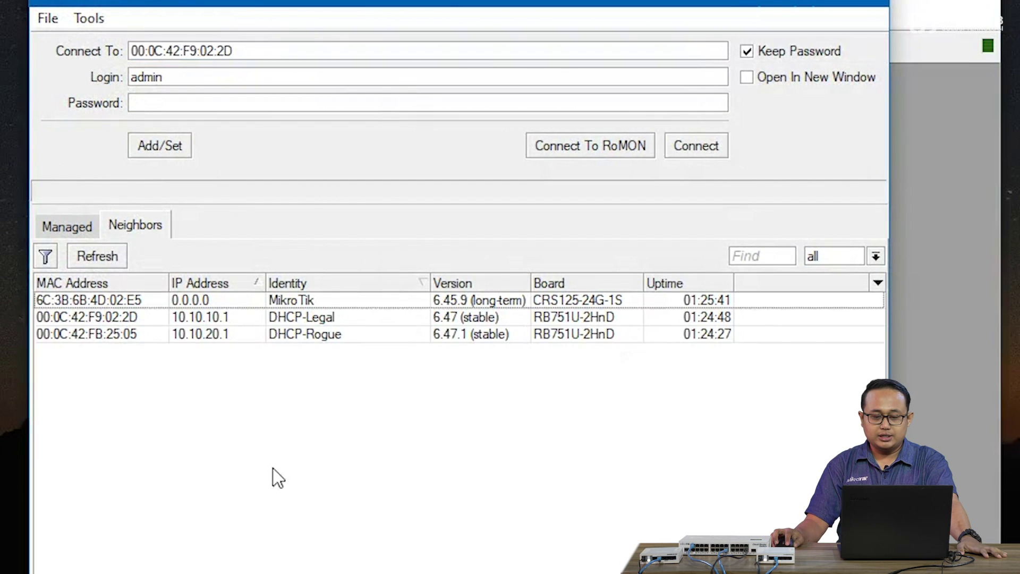
left_click(125, 335)
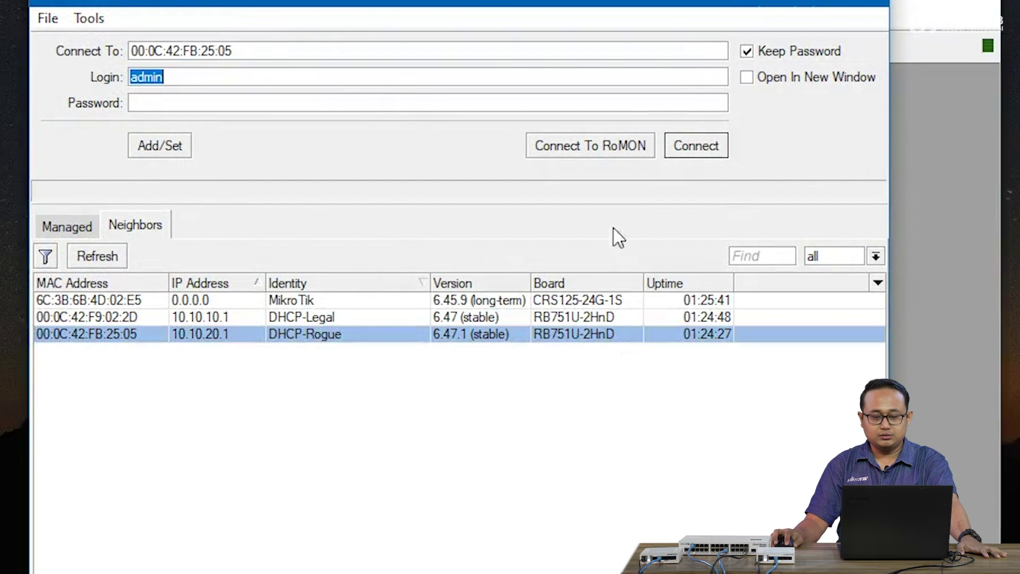
left_click(691, 145)
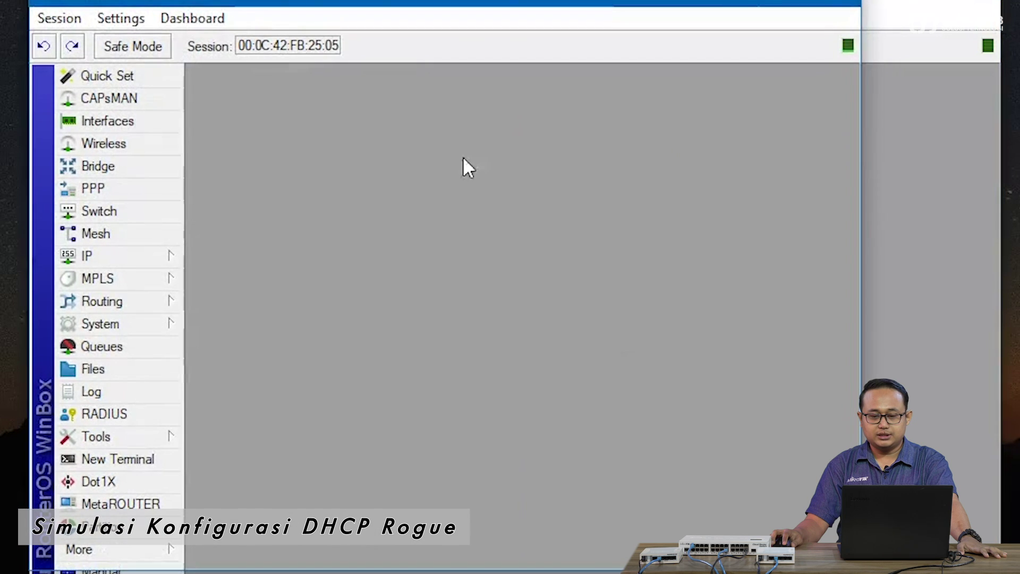
Examine the DHCP-Rogue router's IP address list and its DHCP server entry with the interface it runs on
left_click(154, 259)
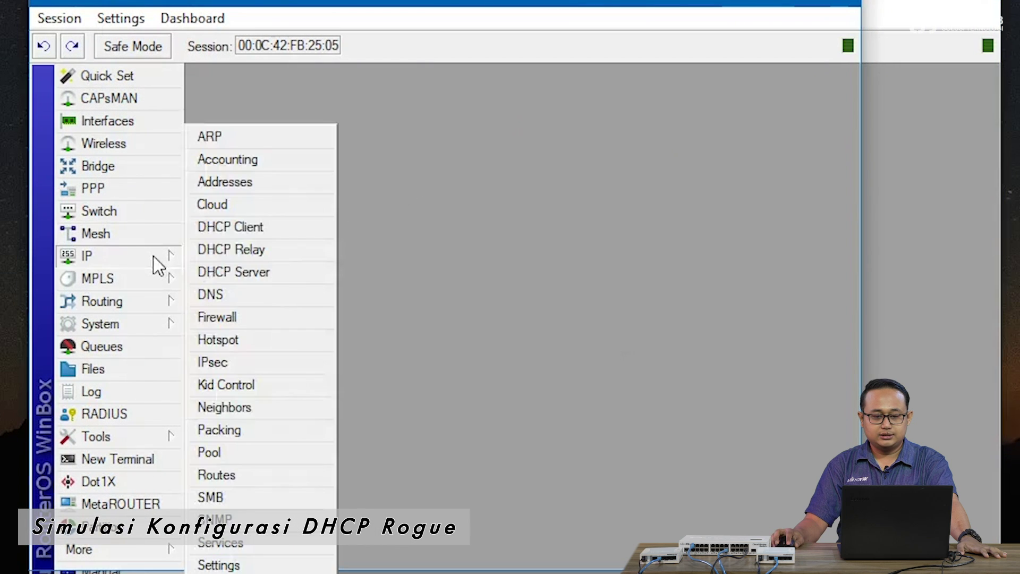
left_click(269, 185)
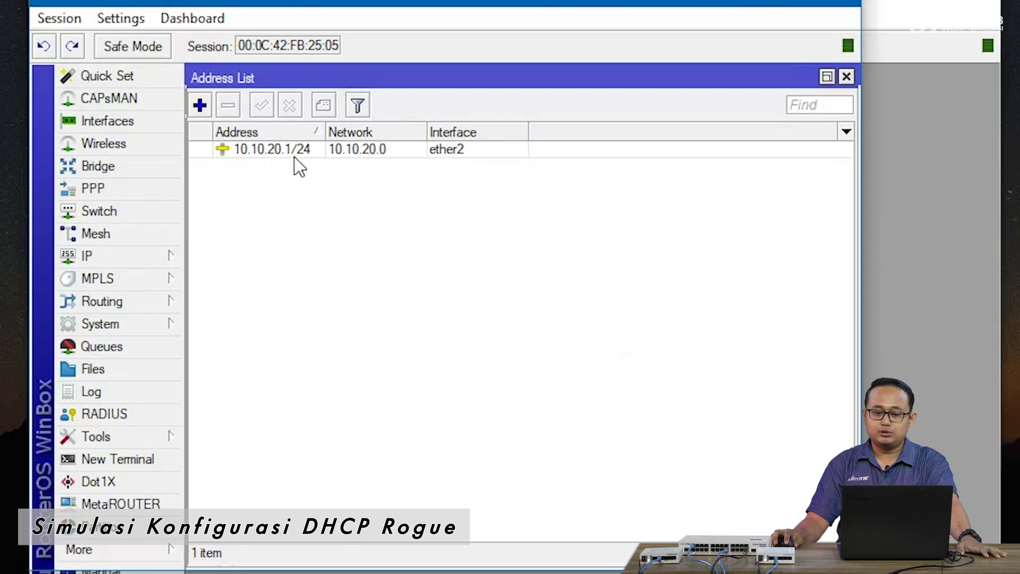
left_click(169, 252)
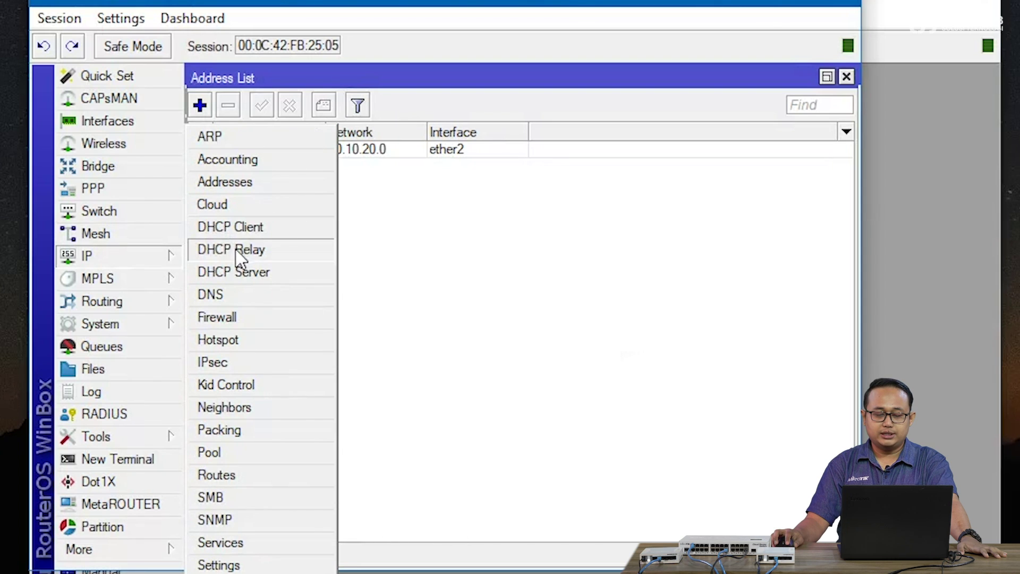
left_click(247, 272)
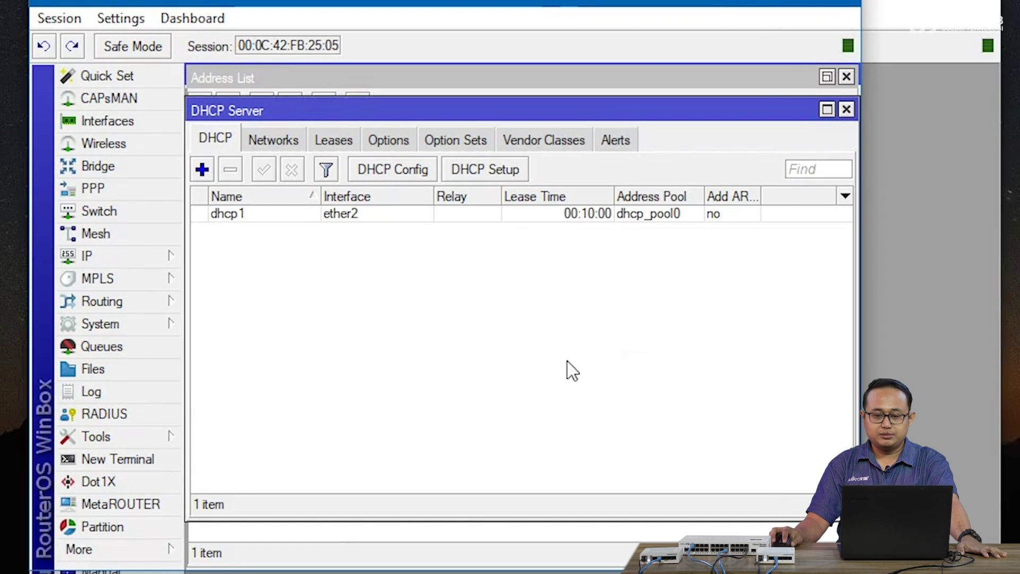
left_click(350, 218)
left_click(394, 282)
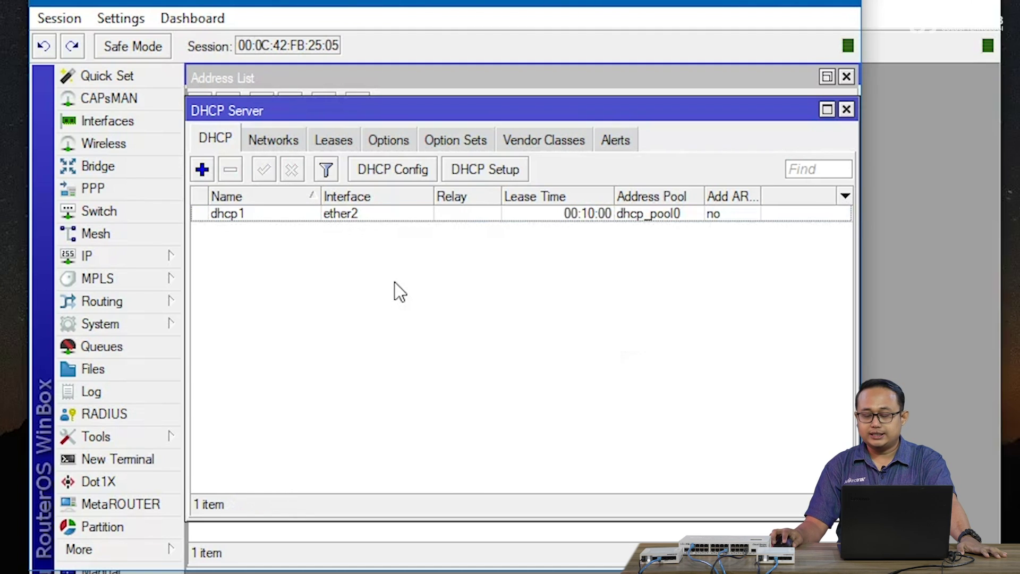
Close the DHCP-Rogue router's open windows and end both the DHCP-Rogue and DHCP-Legal WinBox sessions
left_click(846, 110)
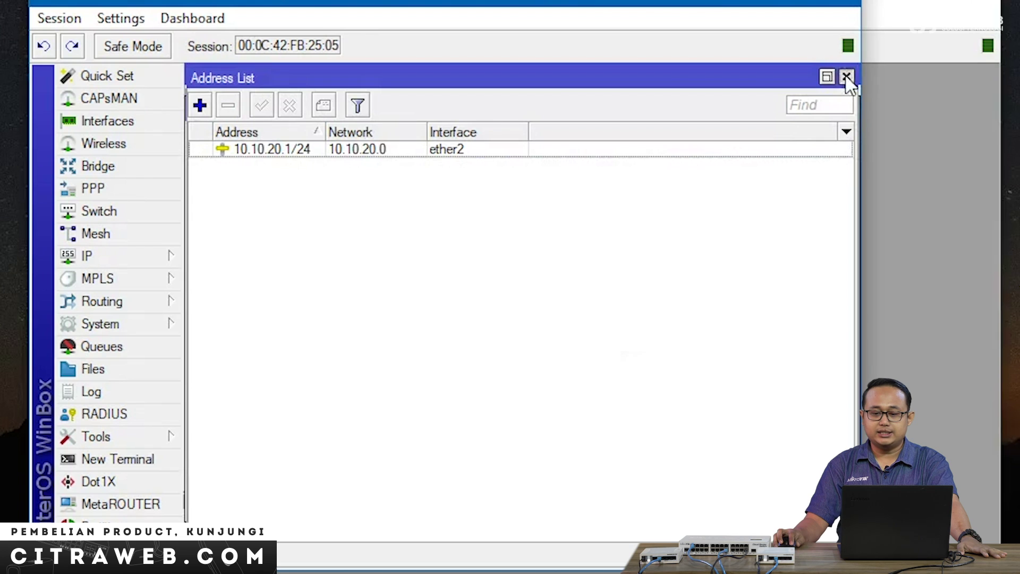
left_click(847, 77)
left_click(902, 16)
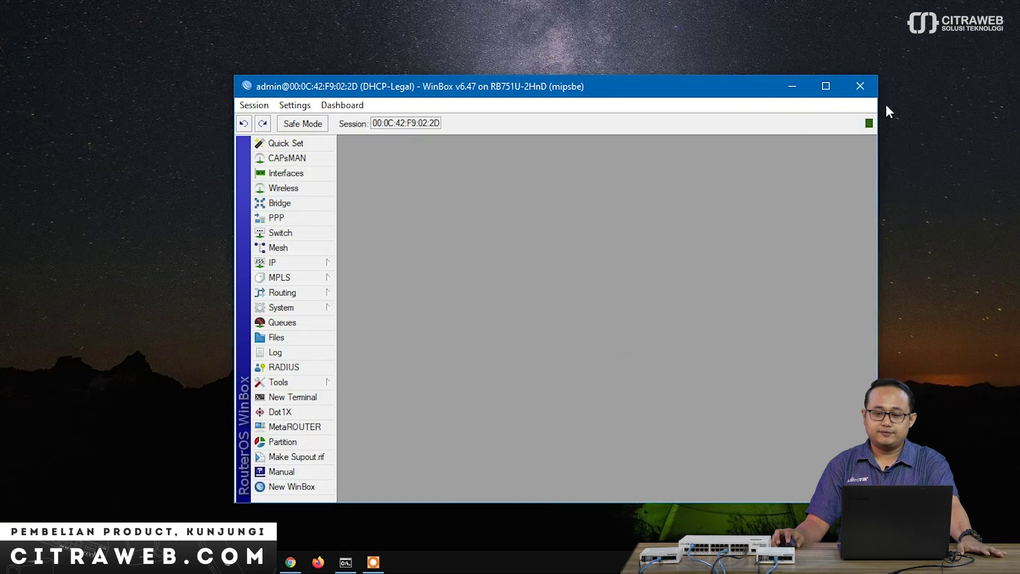
left_click(861, 86)
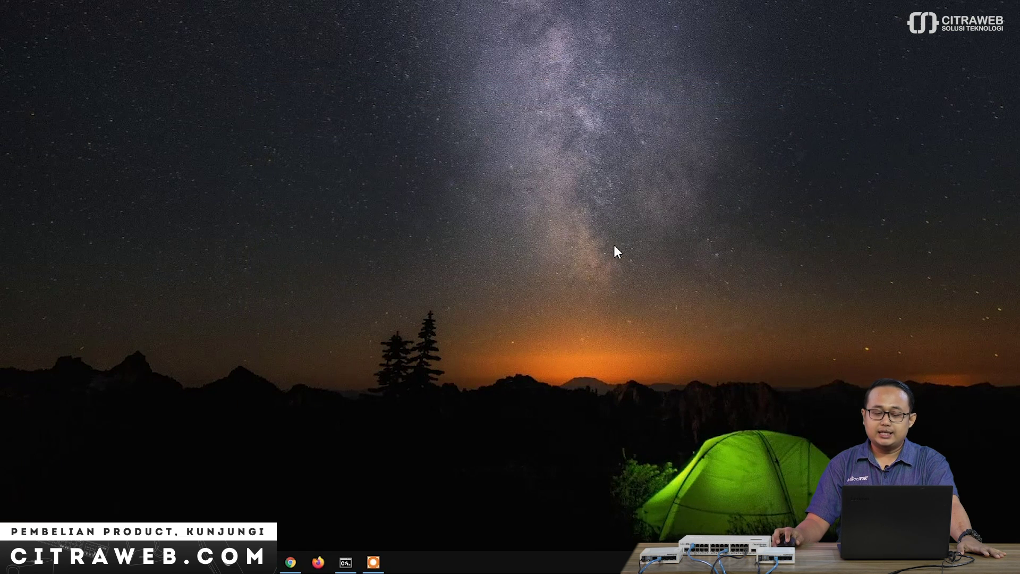
Switch to the Command Prompt, maximize it, and show the computer's network configuration with ipconfig
left_click(351, 563)
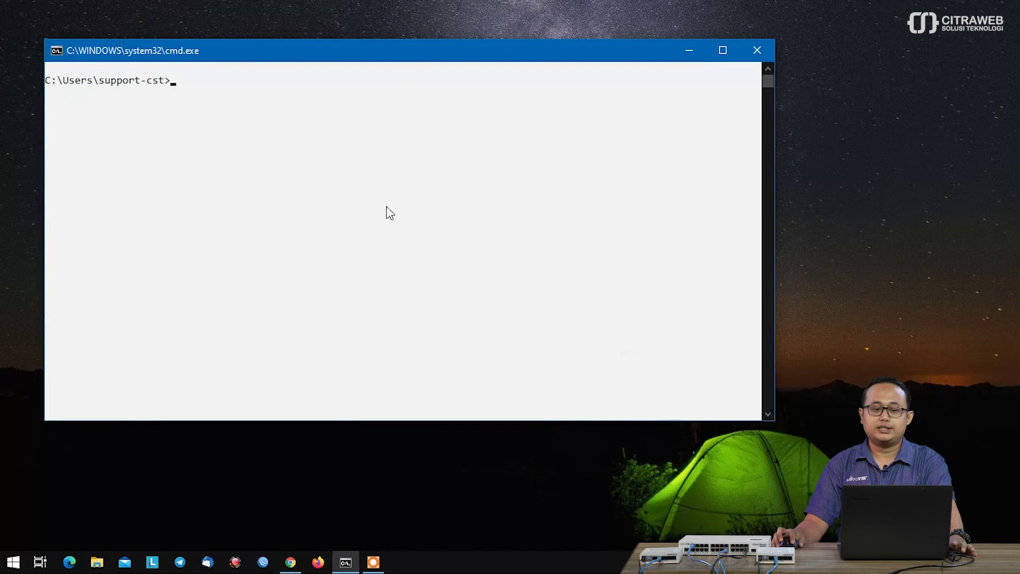
left_click(328, 174)
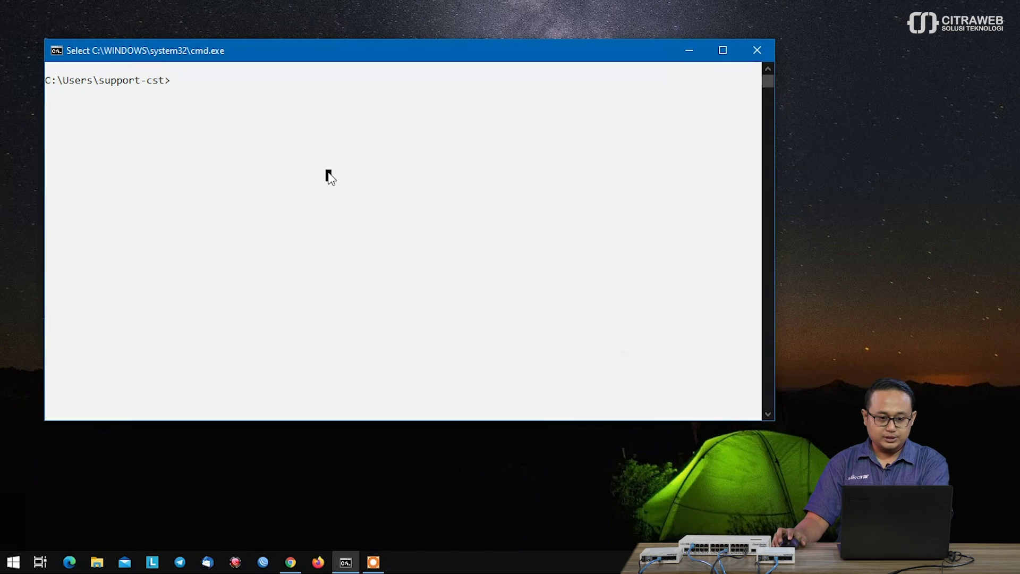
left_click(723, 50)
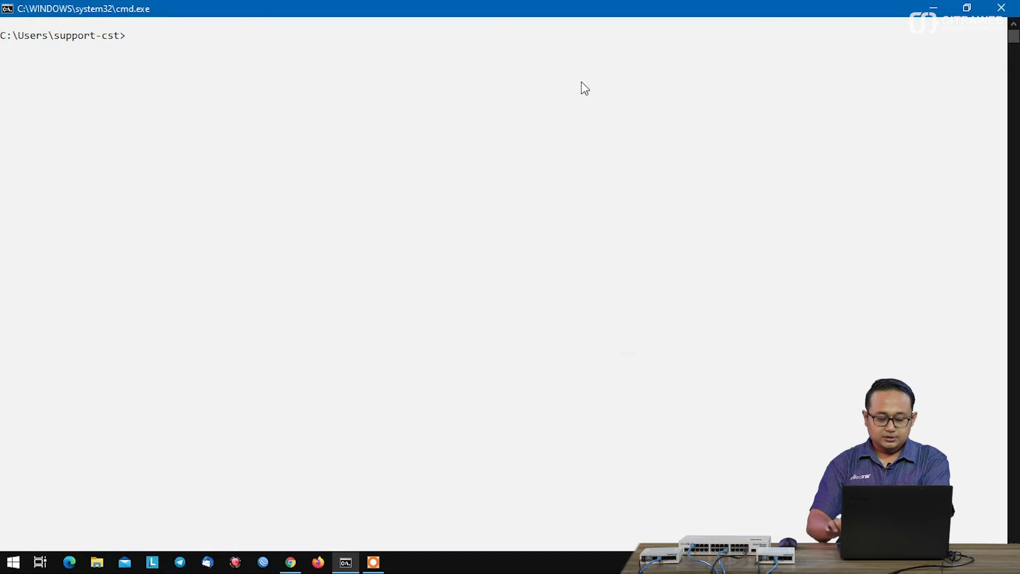
type("ipconfig")
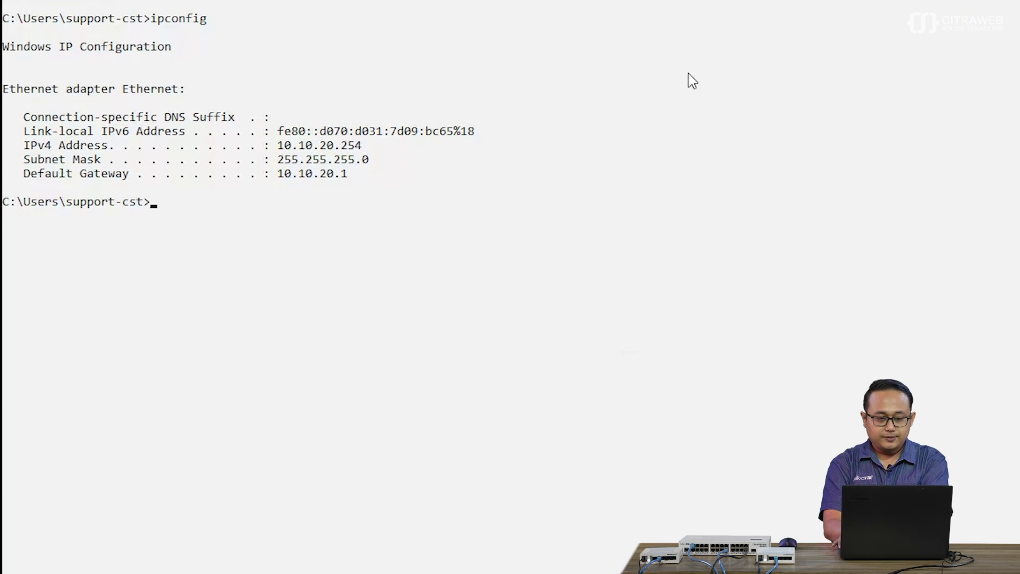
Release the computer's DHCP lease with ipconfig /release and request a new one with ipconfig /renew
key("Up")
key("Up")
key("Up")
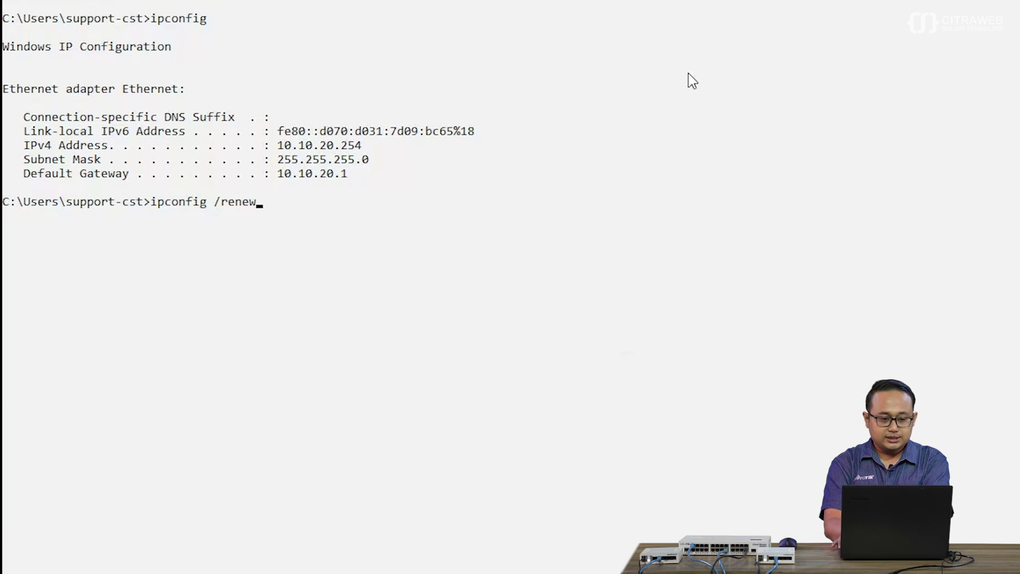
key("Return")
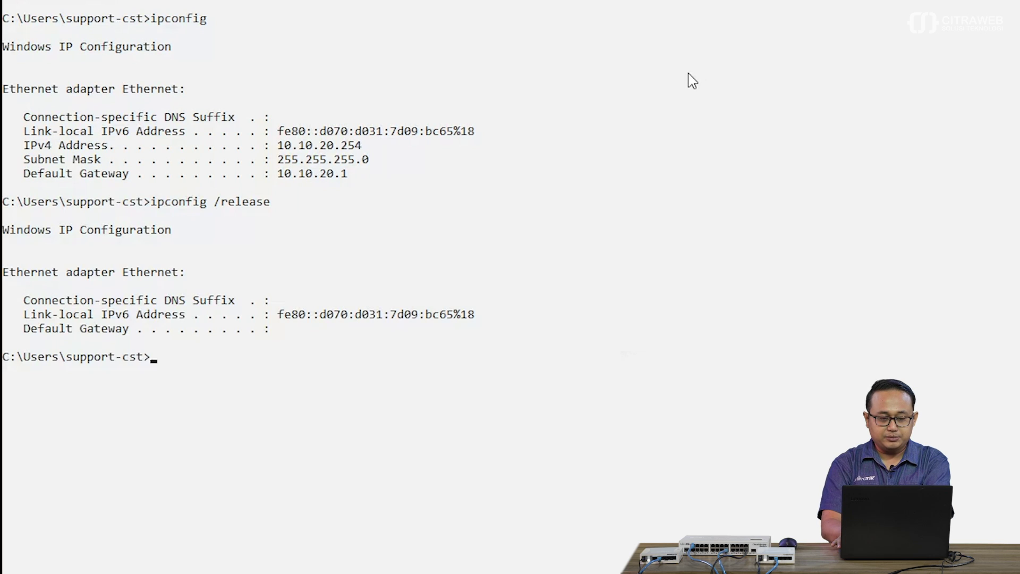
key("Up")
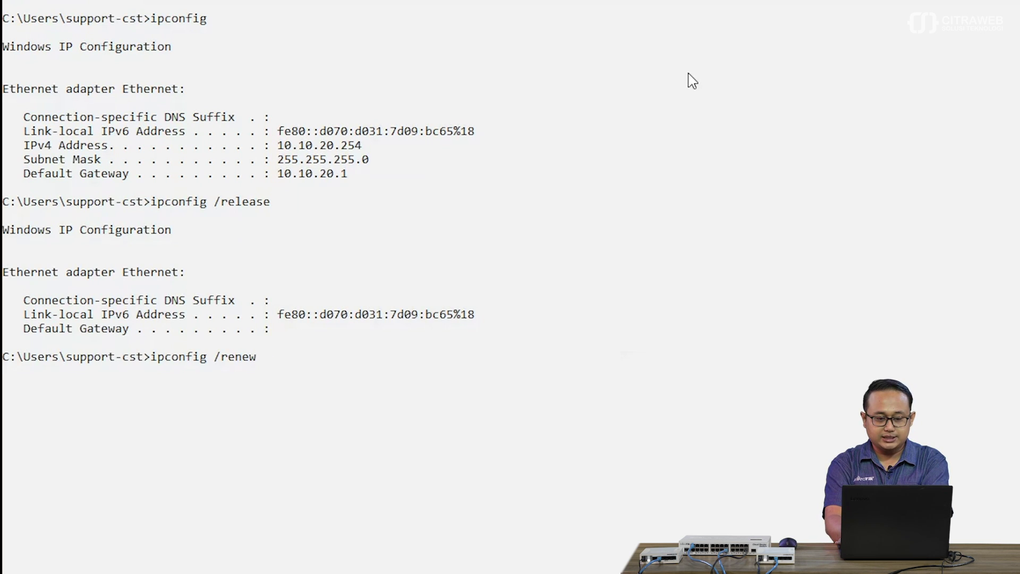
key("Return")
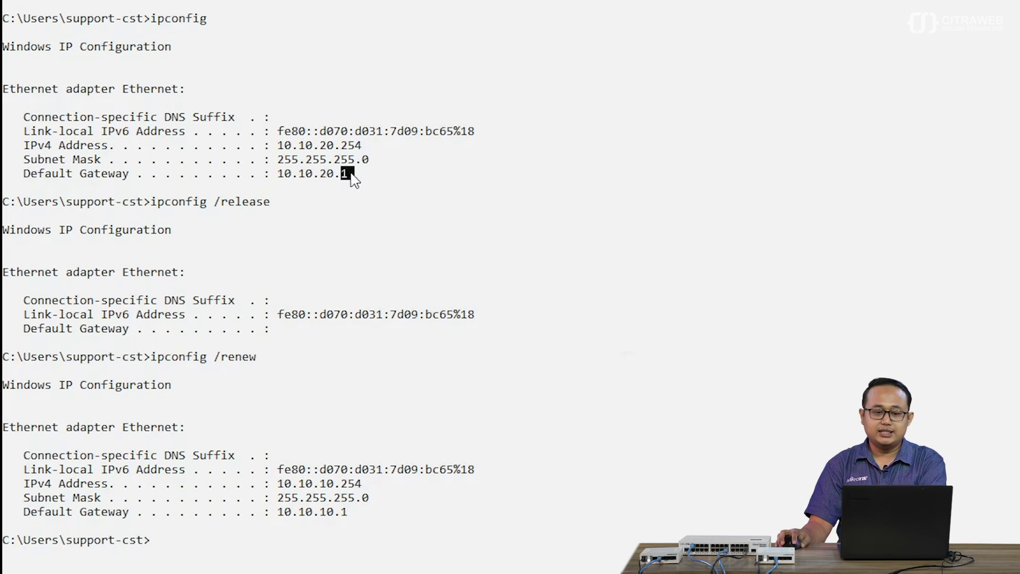
Compare the IPv4 addresses in the ipconfig output before the release and after the renewal
left_click_drag(375, 485, 275, 491)
left_click_drag(366, 146, 366, 147)
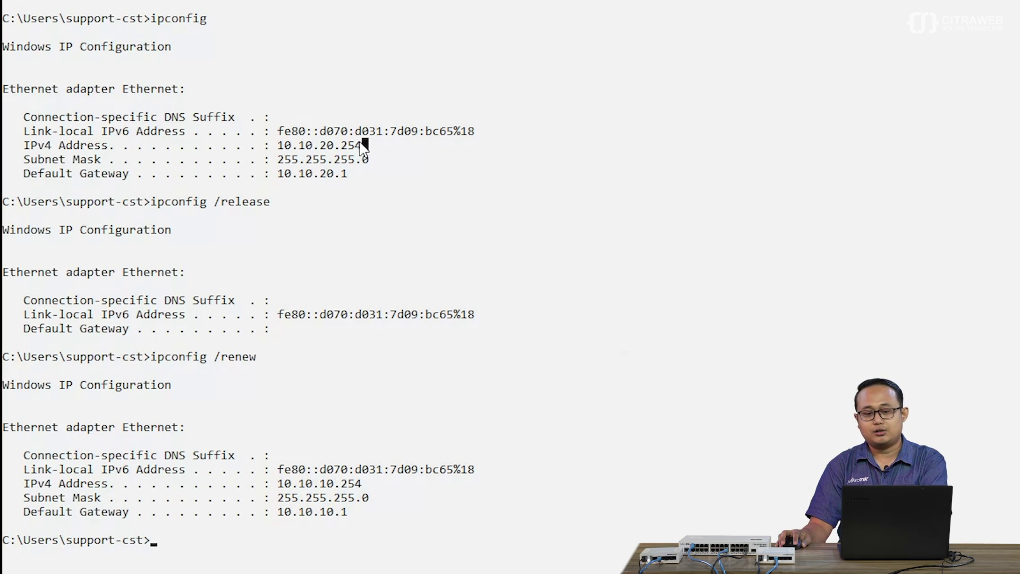
left_click_drag(361, 142, 281, 142)
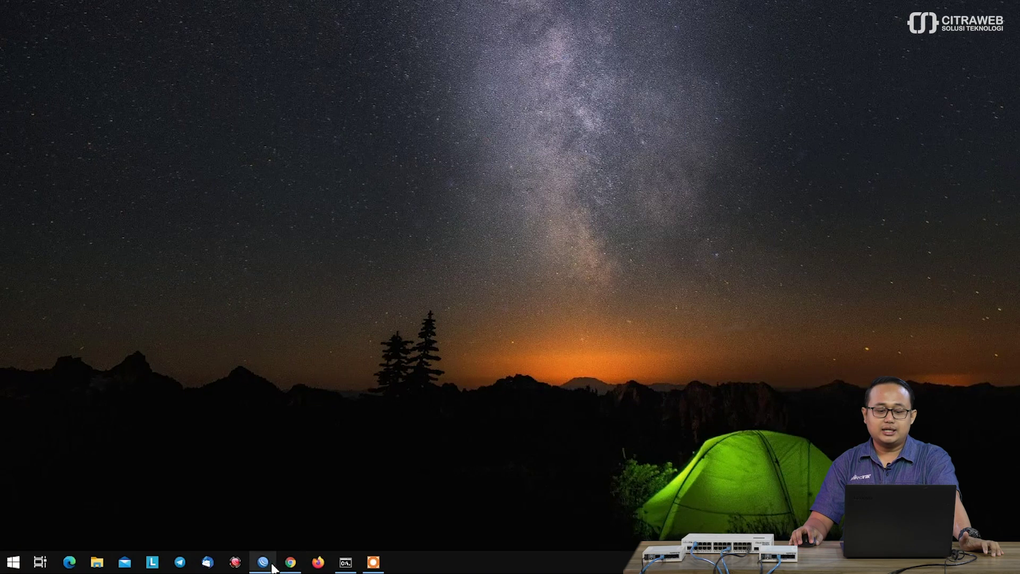
Switch to WinBox and connect as admin to the CRS125-24G-1S neighbor with the identity MikroTik
left_click(272, 566)
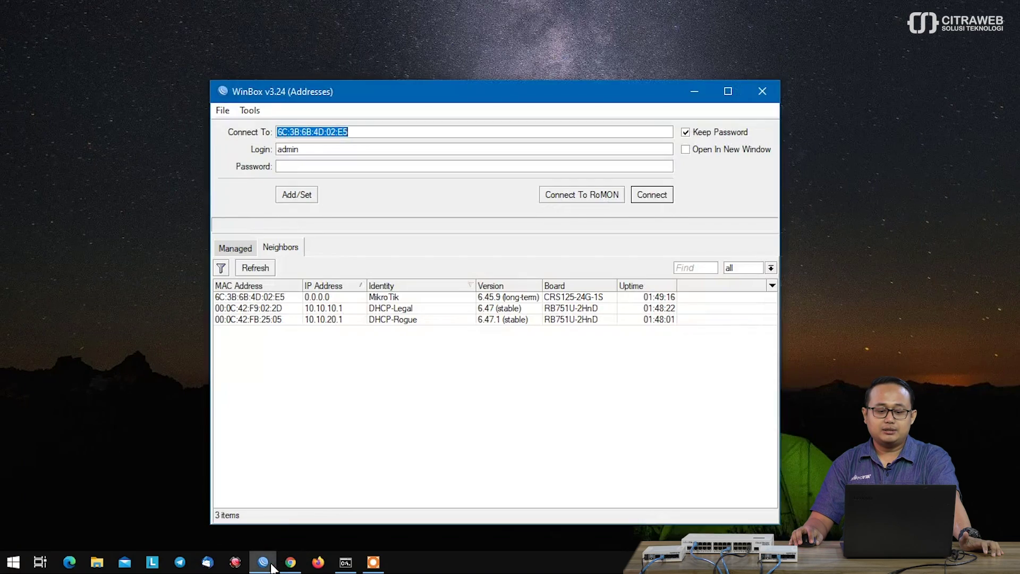
left_click(307, 393)
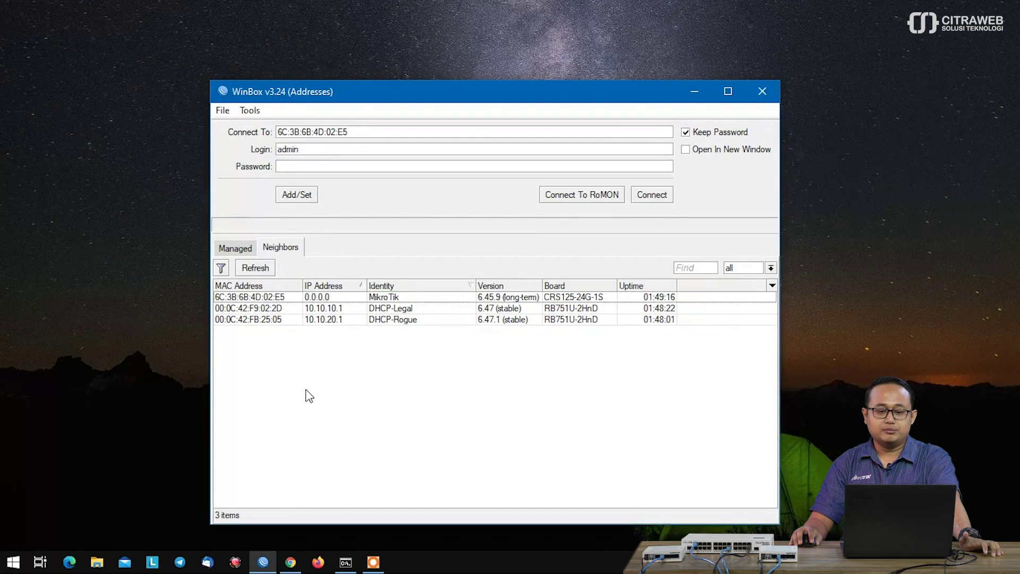
left_click(270, 297)
left_click(650, 196)
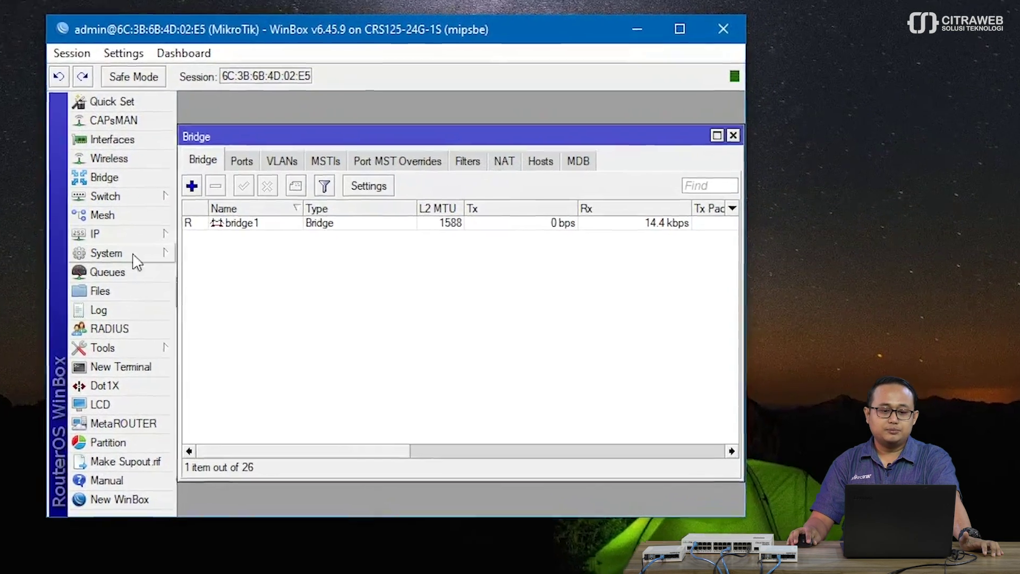
Examine the switch's bridge configuration and review which Ethernet interfaces are ports of bridge1
left_click(146, 181)
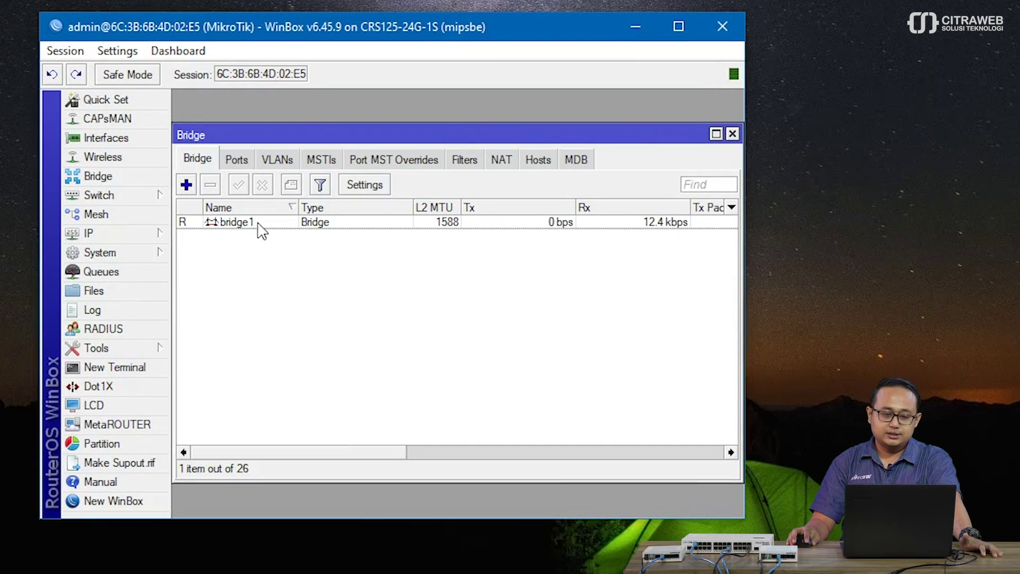
left_click(237, 160)
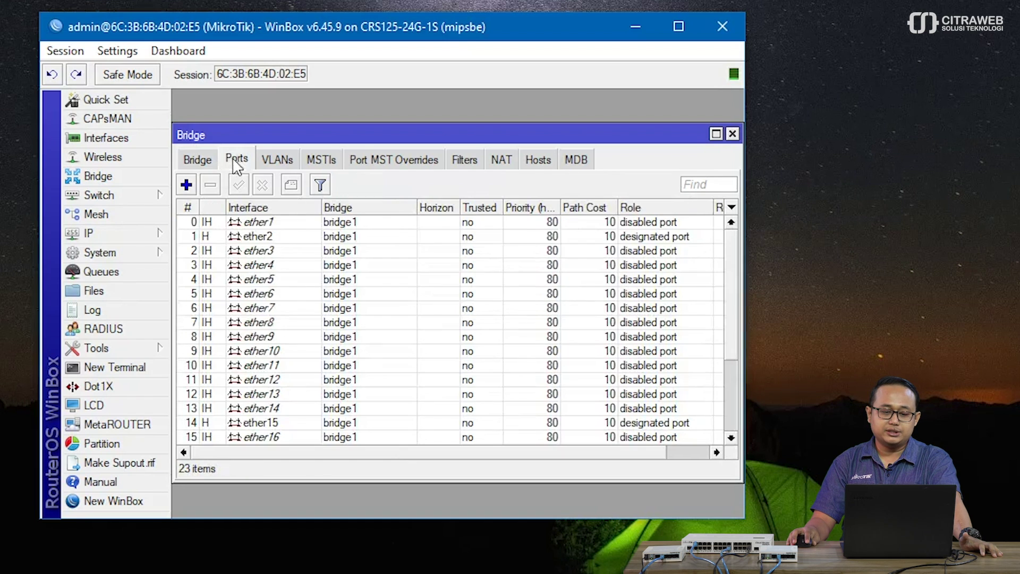
left_click(273, 238)
scroll(288, 265, "down", 3)
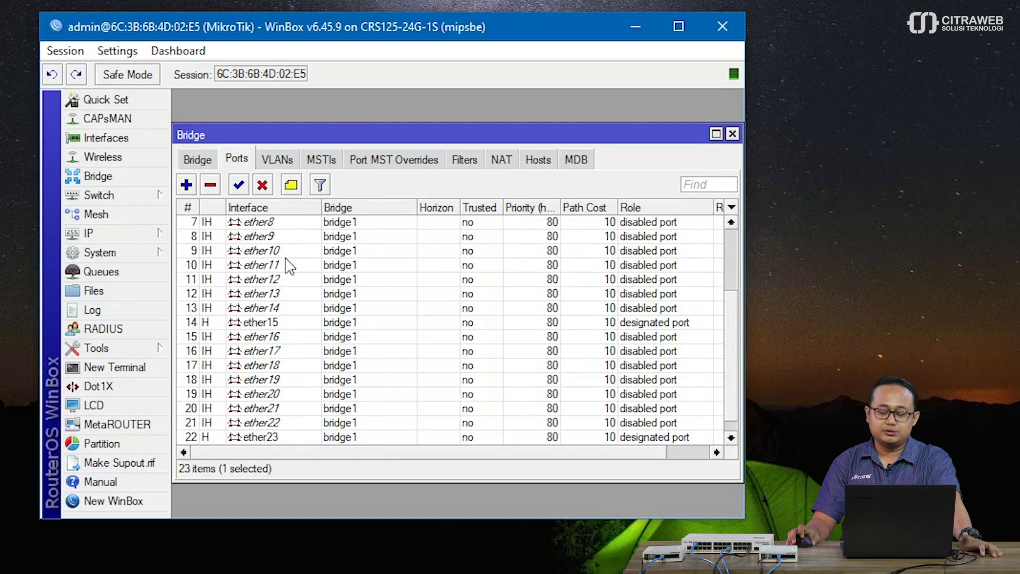
scroll(287, 264, "up", 3)
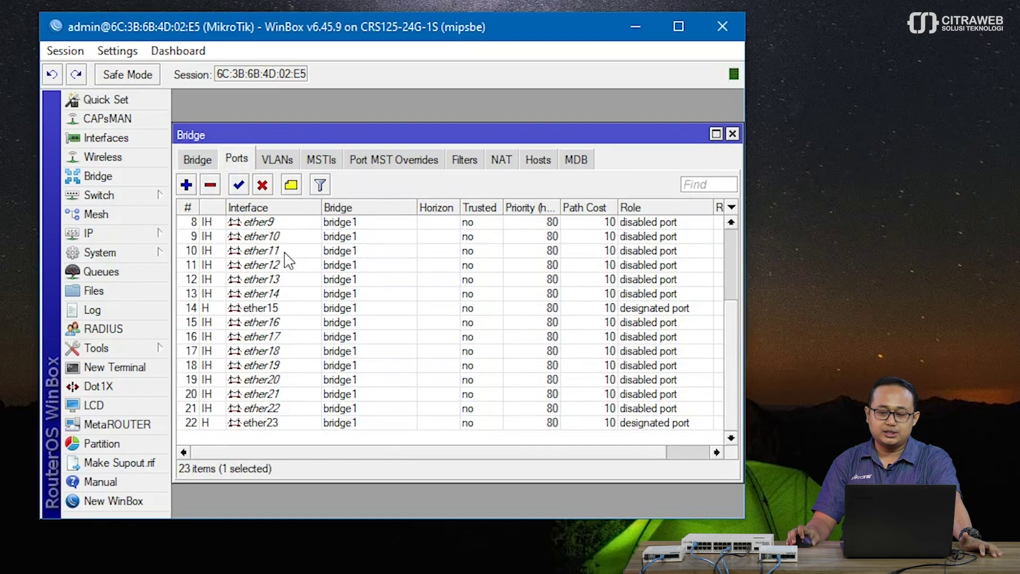
Enable DHCP Snooping with Add DHCP Option 82 on bridge1 and save the bridge settings
left_click(197, 160)
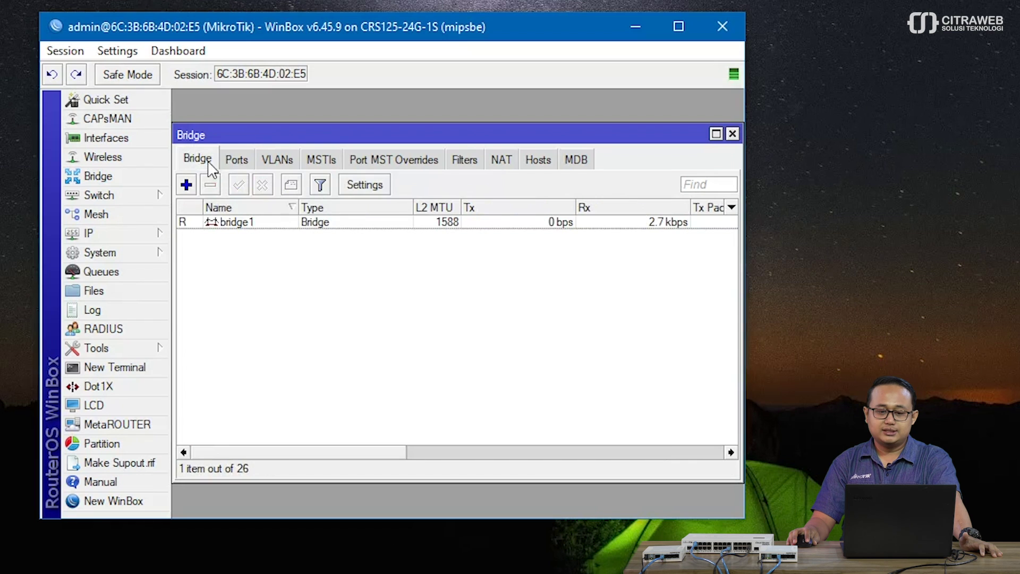
double_click(276, 223)
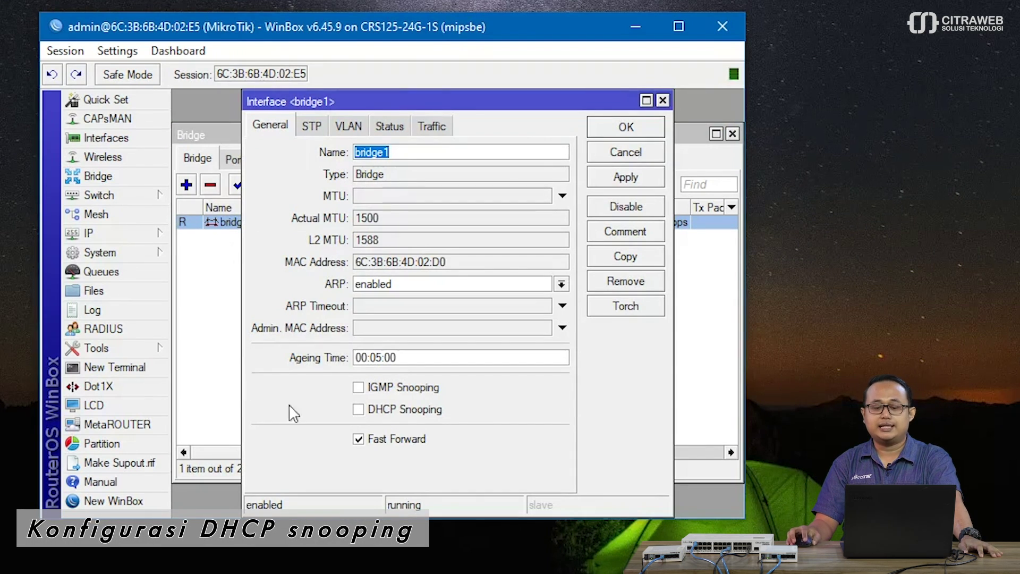
left_click(362, 412)
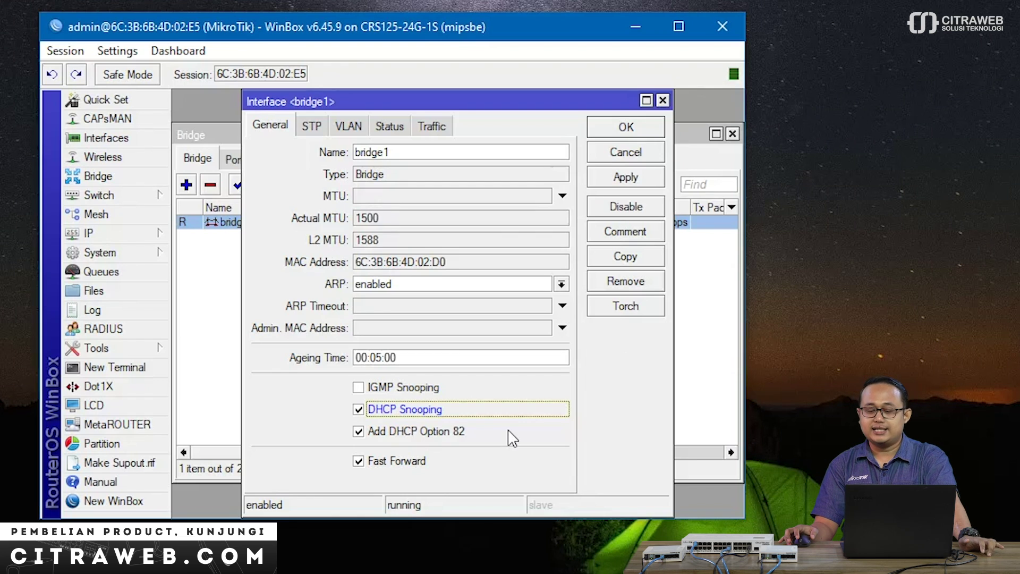
left_click(628, 186)
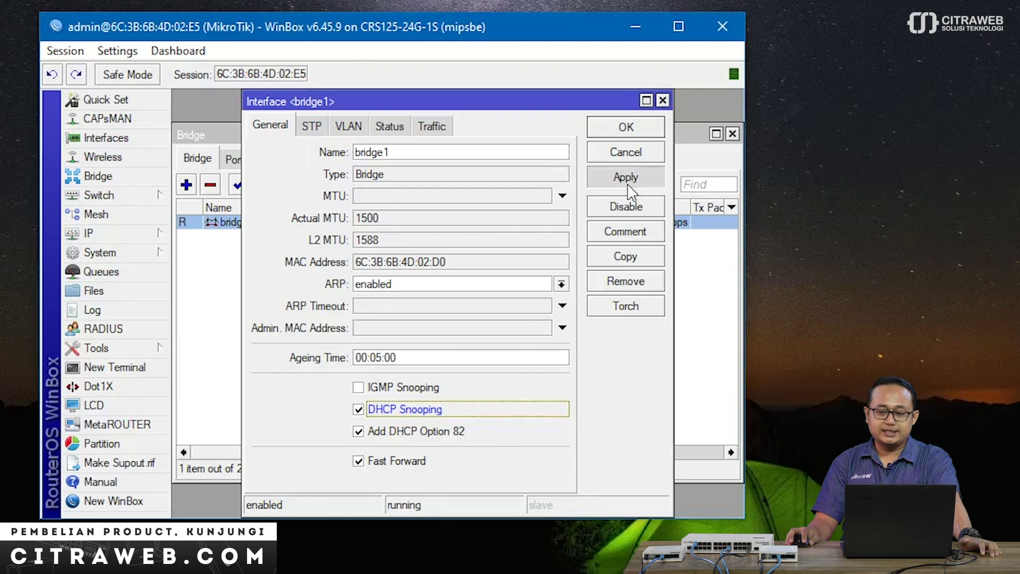
left_click(620, 130)
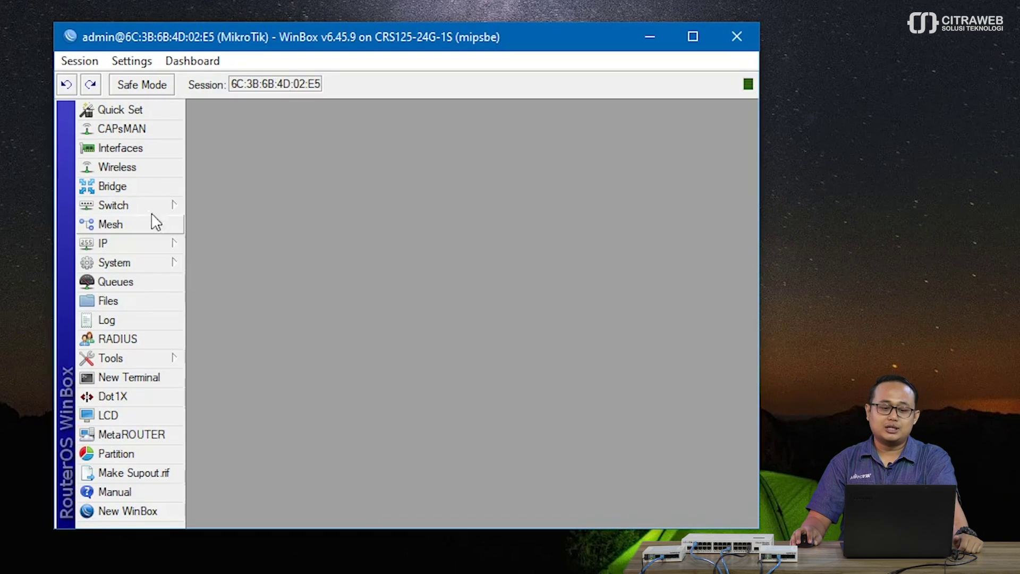
Review the Trusted settings of the bridge ports, mark bridge1's ether2 port as Trusted, and save its settings
left_click(137, 193)
left_click(489, 288)
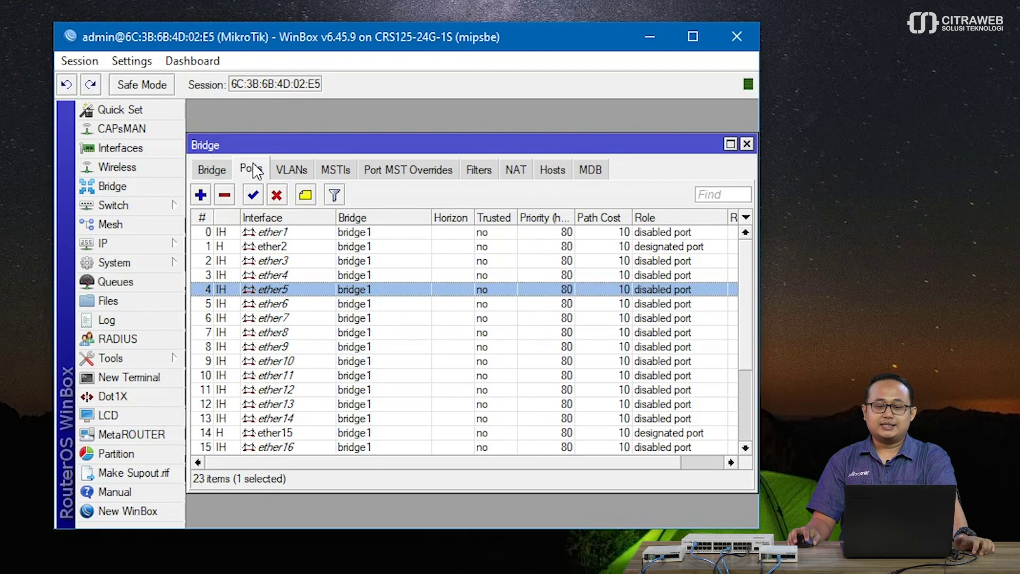
left_click(499, 307)
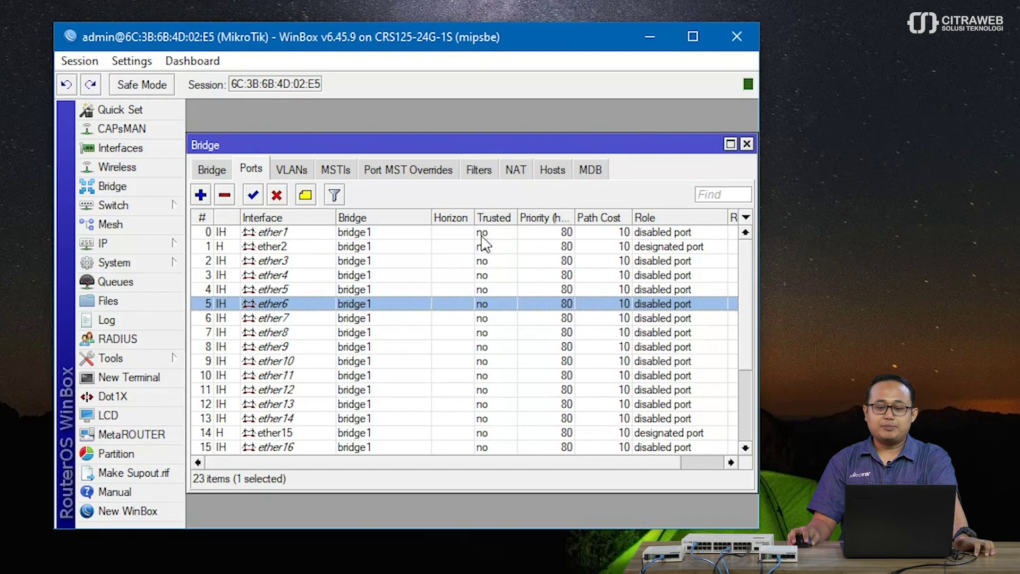
left_click(492, 275)
left_click(516, 300)
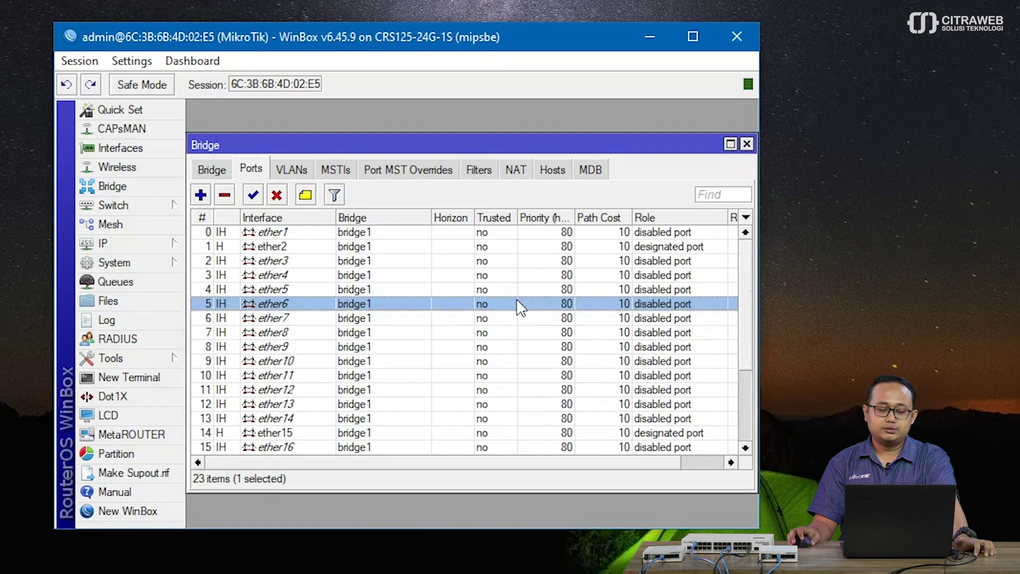
left_click(261, 249)
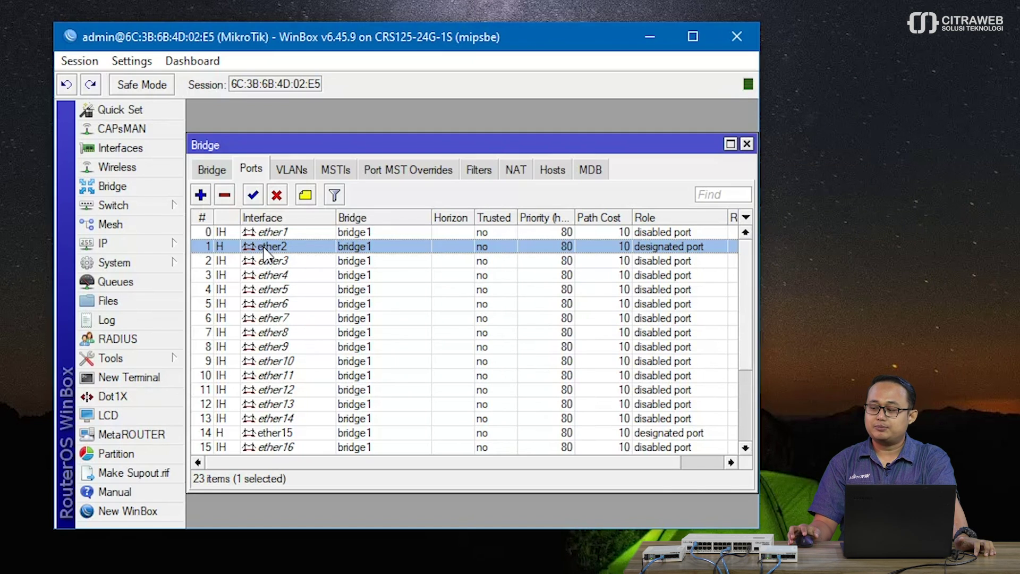
double_click(303, 247)
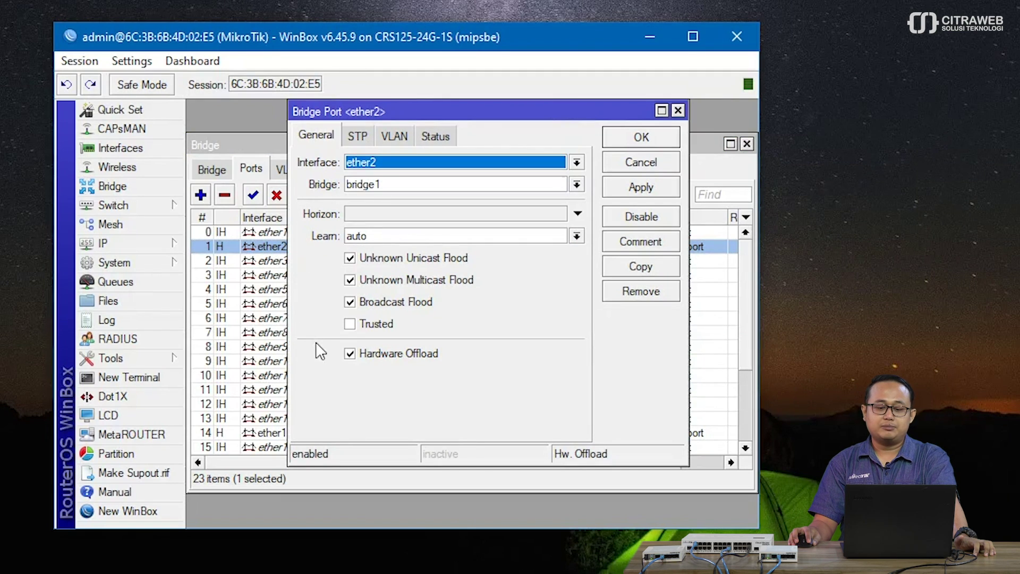
left_click(352, 326)
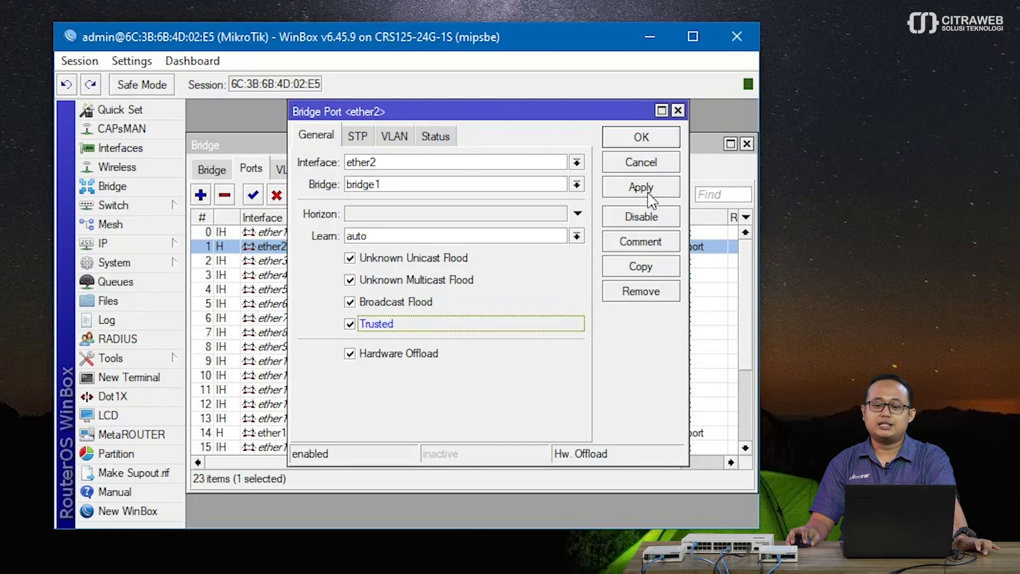
left_click(650, 193)
left_click(643, 137)
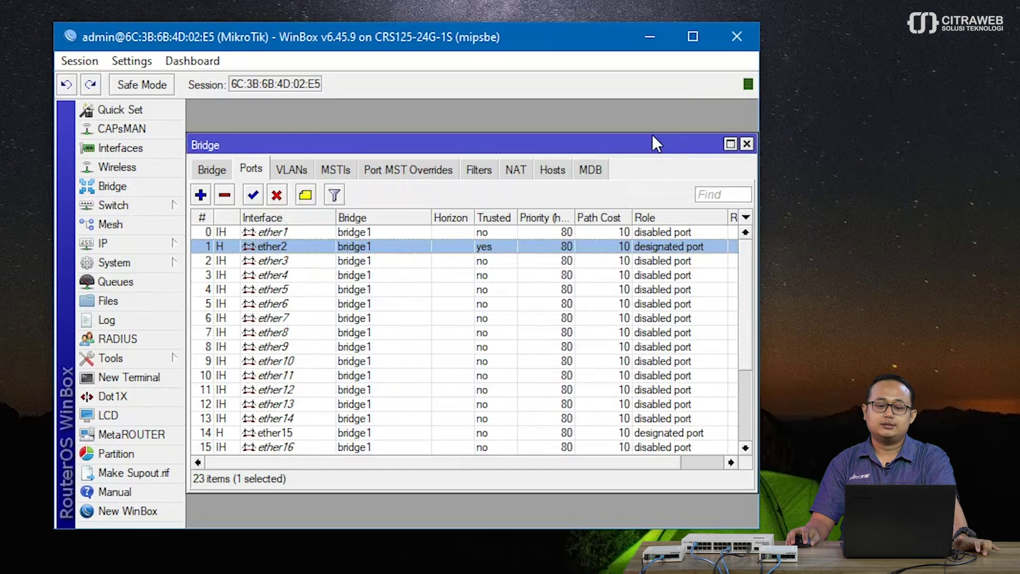
left_click(414, 277)
left_click(491, 252)
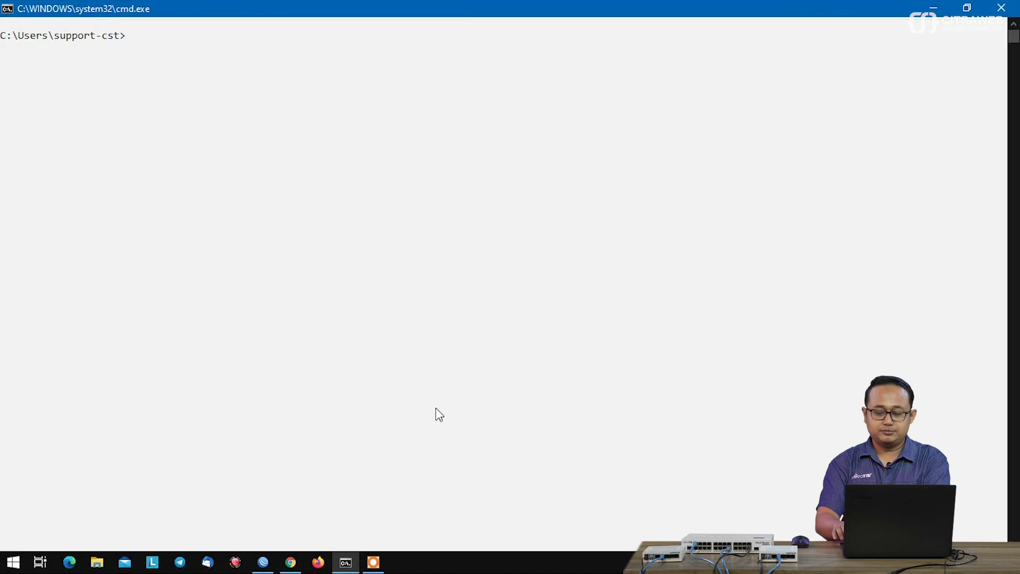
In Command Prompt, release the client's DHCP lease with ipconfig /release and request a new one with ipconfig /renew
type("ipconfig")
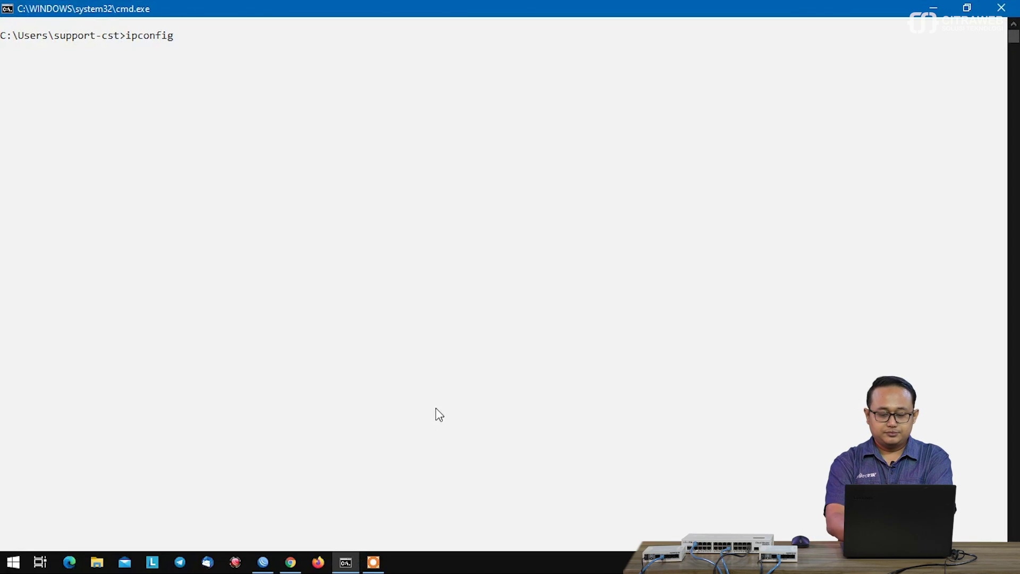
type(" /release")
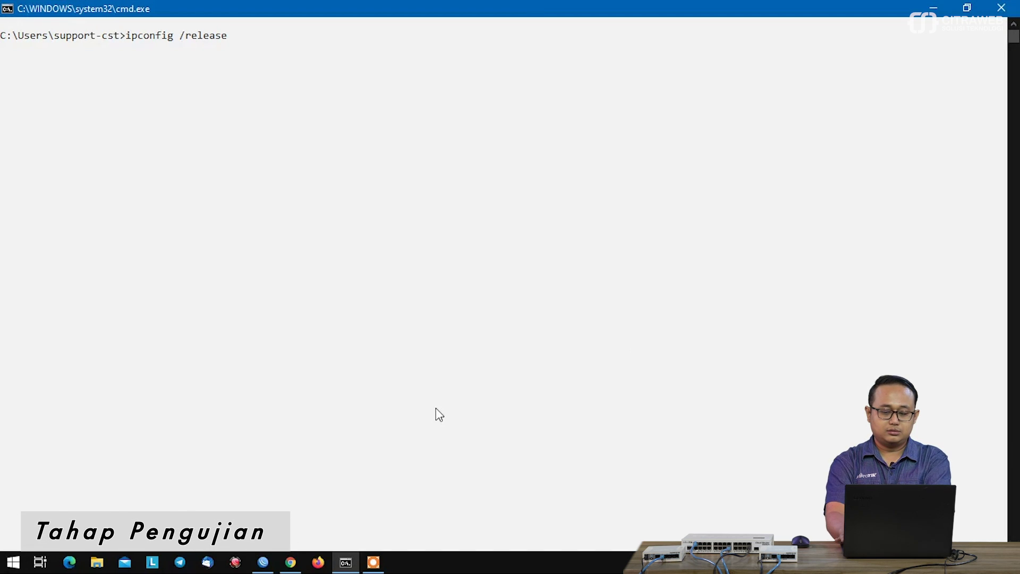
key("Return")
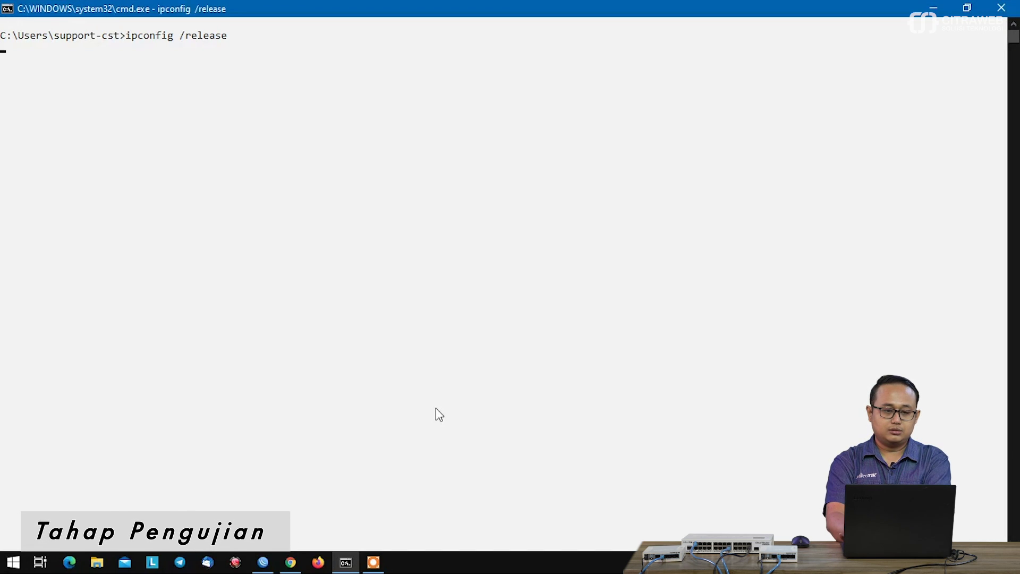
key("Up")
key("Up")
key("Up")
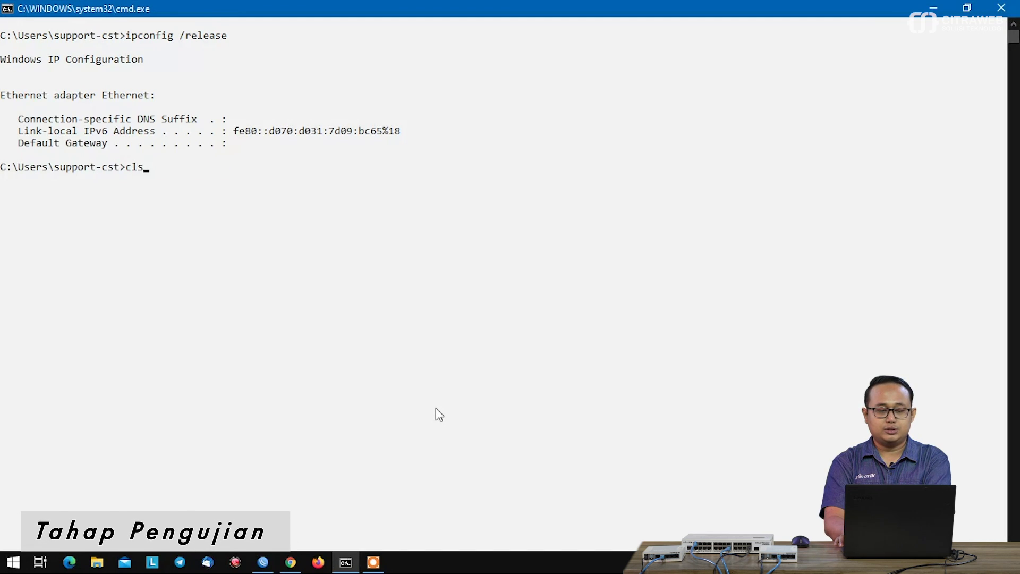
key("Return")
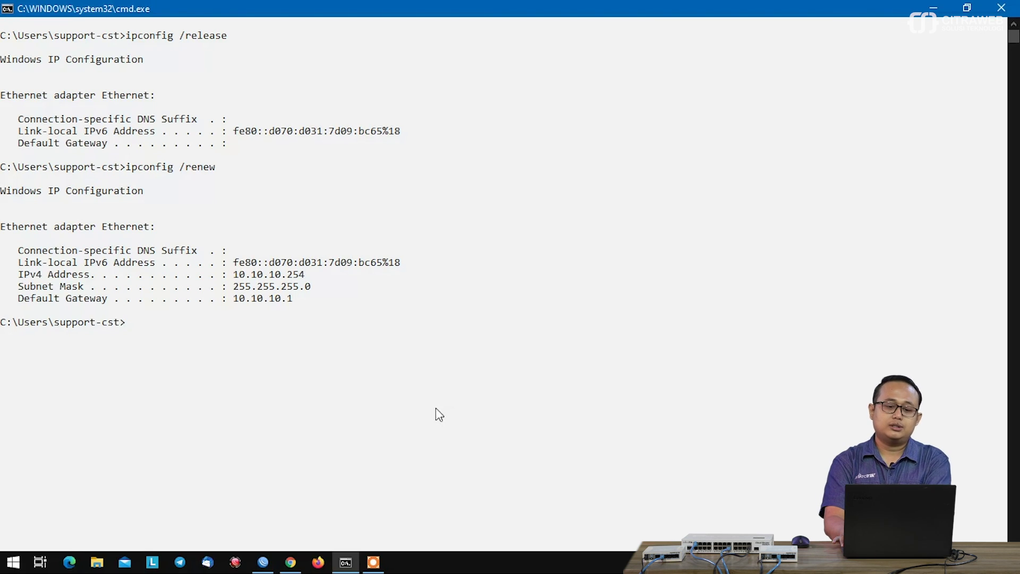
Repeat the DHCP test by running ipconfig /release and ipconfig /renew a second time
key("Up")
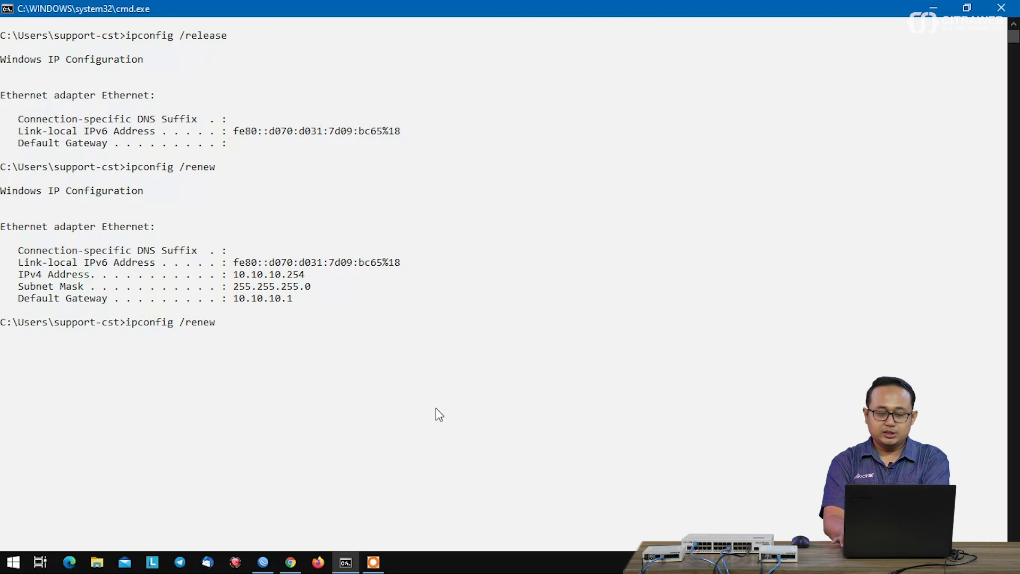
key("Up")
key("Return")
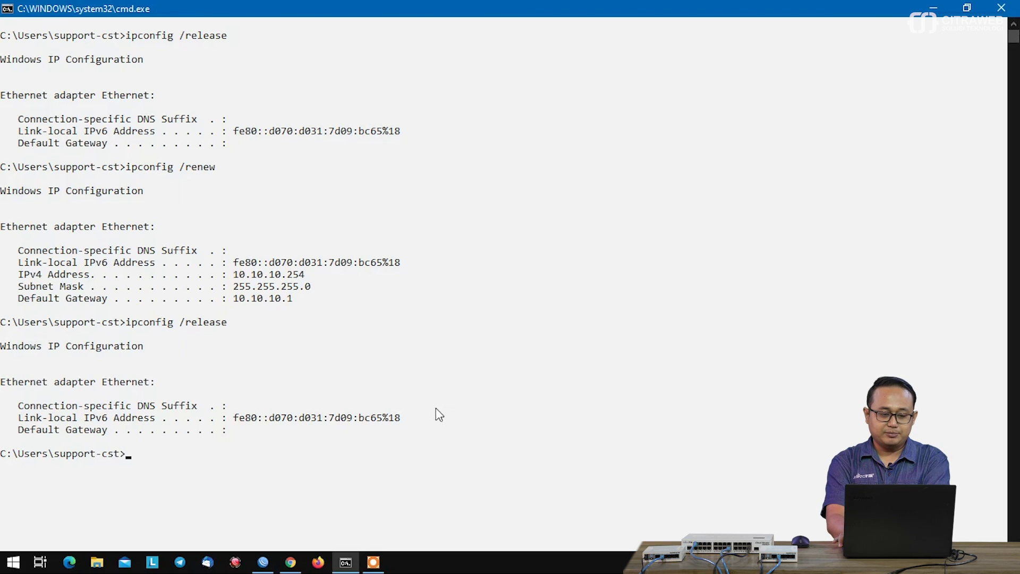
key("Up")
key("Up")
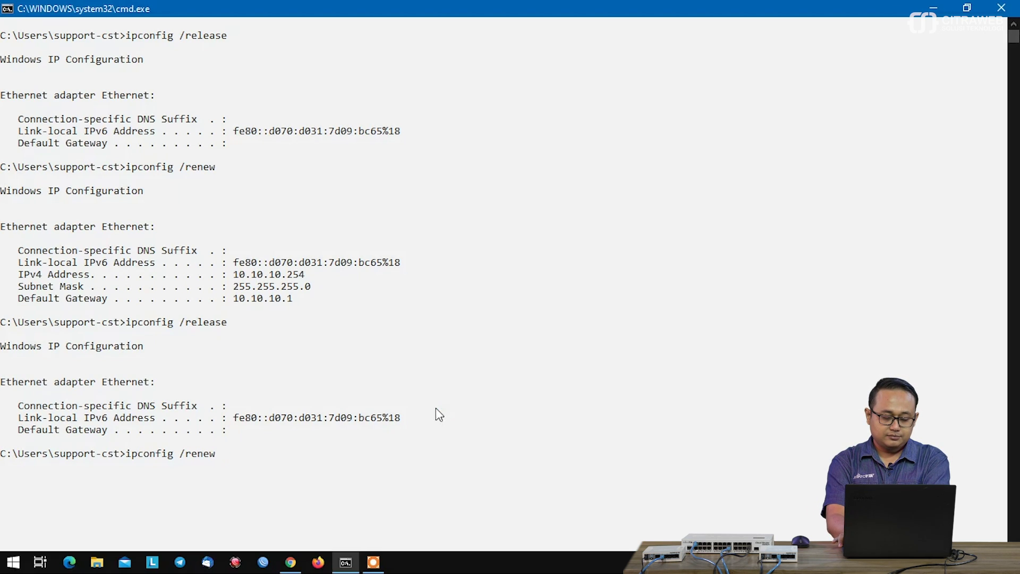
key("Return")
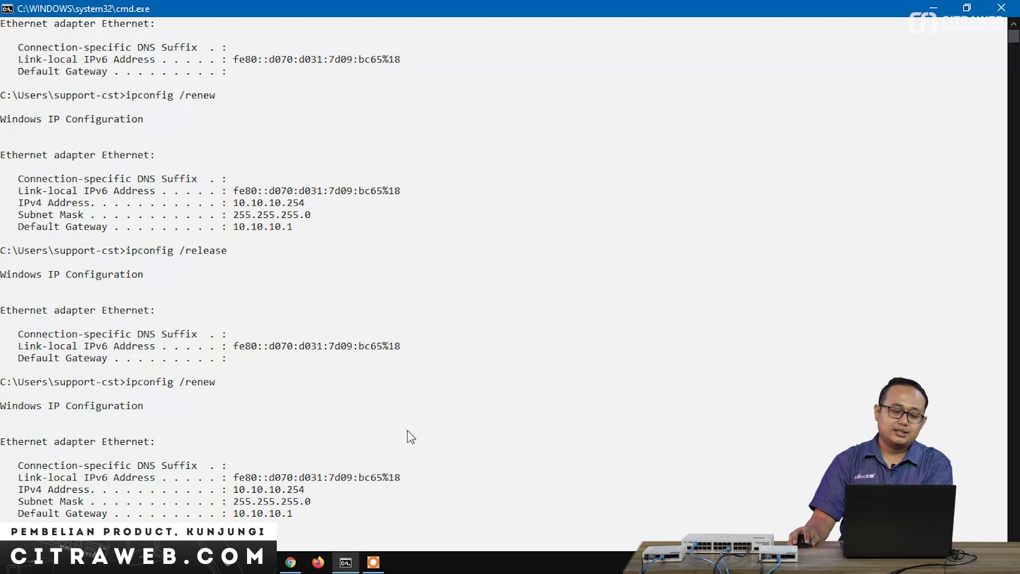
Examine the IPv4 address in the latest ipconfig /renew output, highlighting it and then clearing the highlight
left_click(306, 494)
left_click_drag(309, 490, 234, 490)
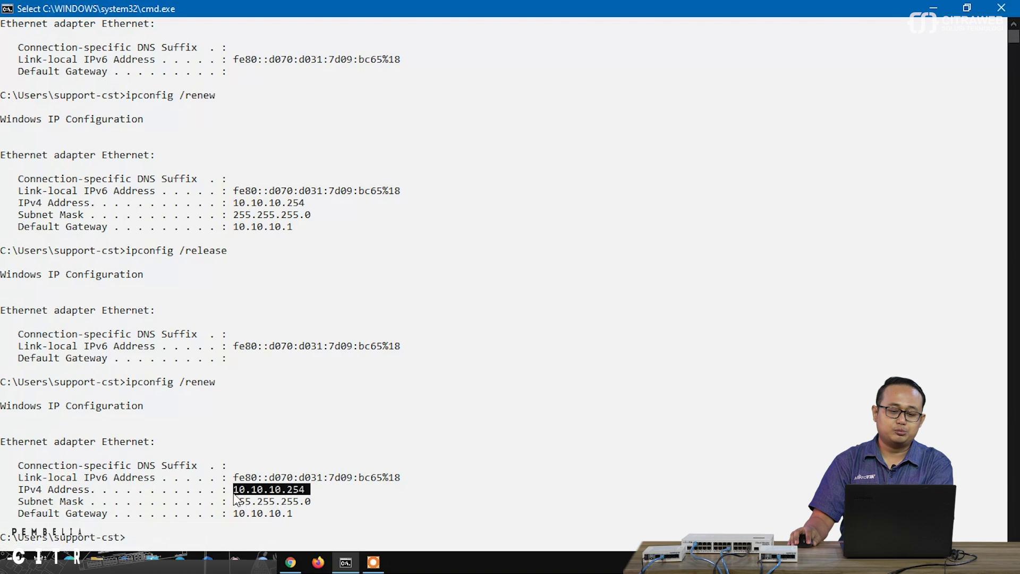
left_click(404, 492)
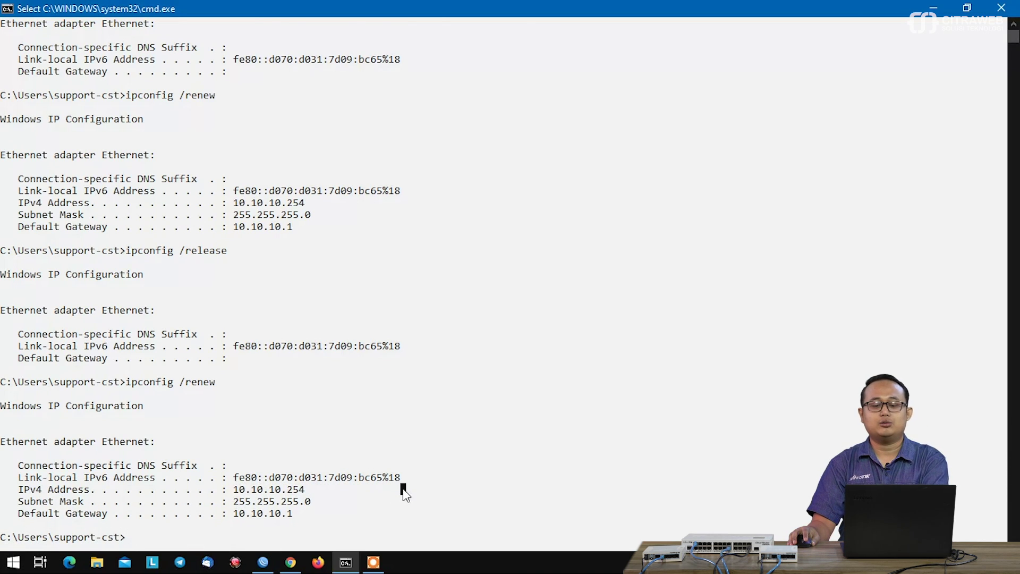